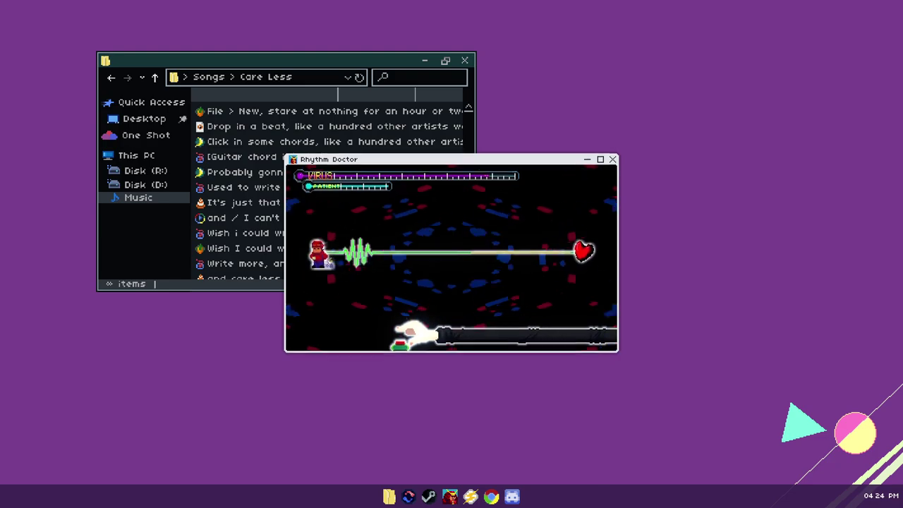
key(space)
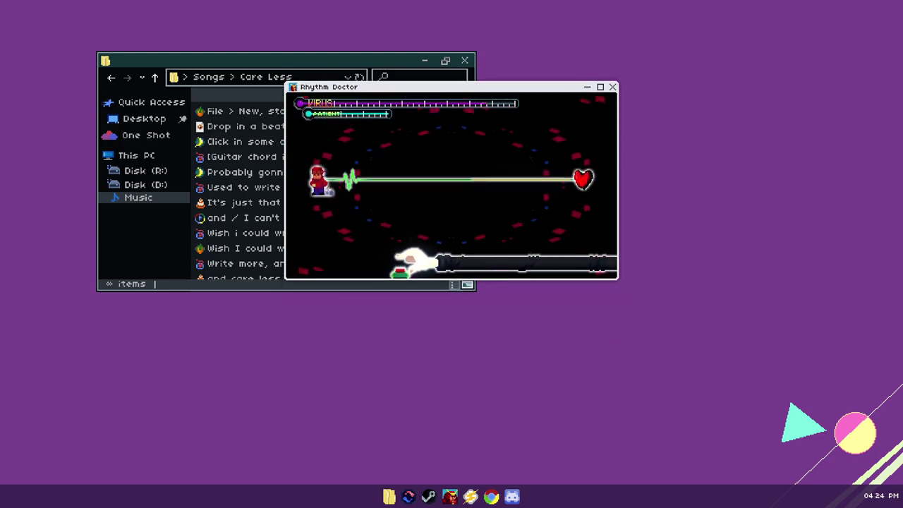
key(space)
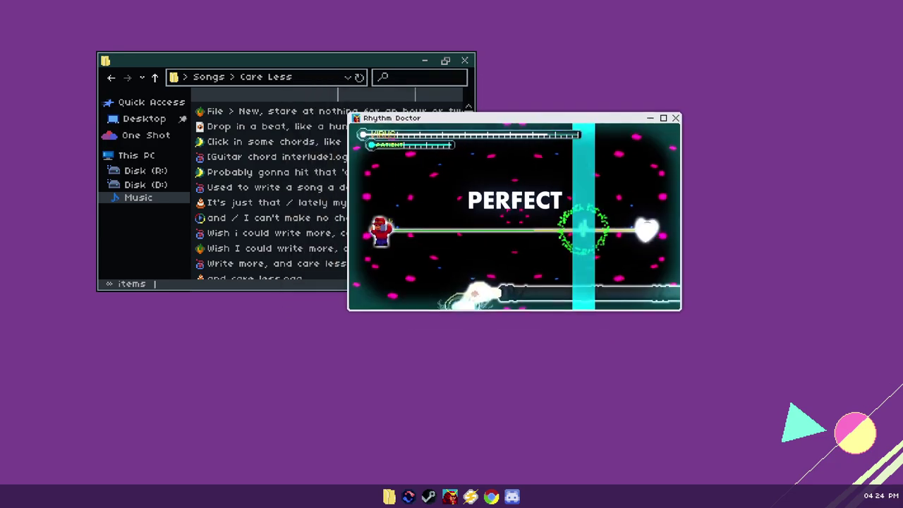
key(space)
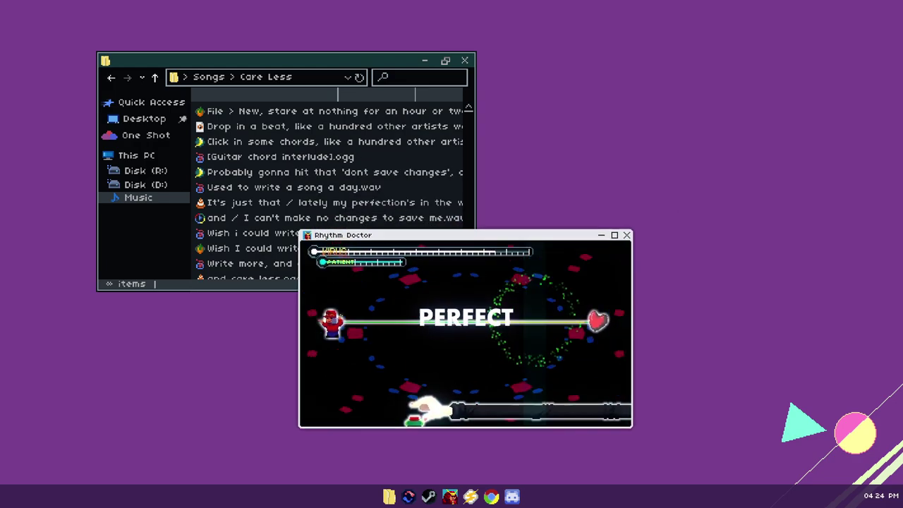
key(space)
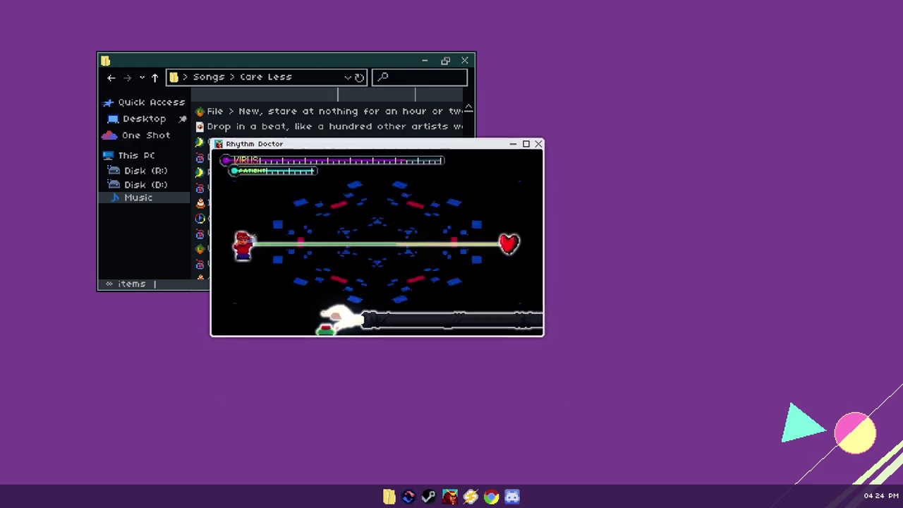
key(space)
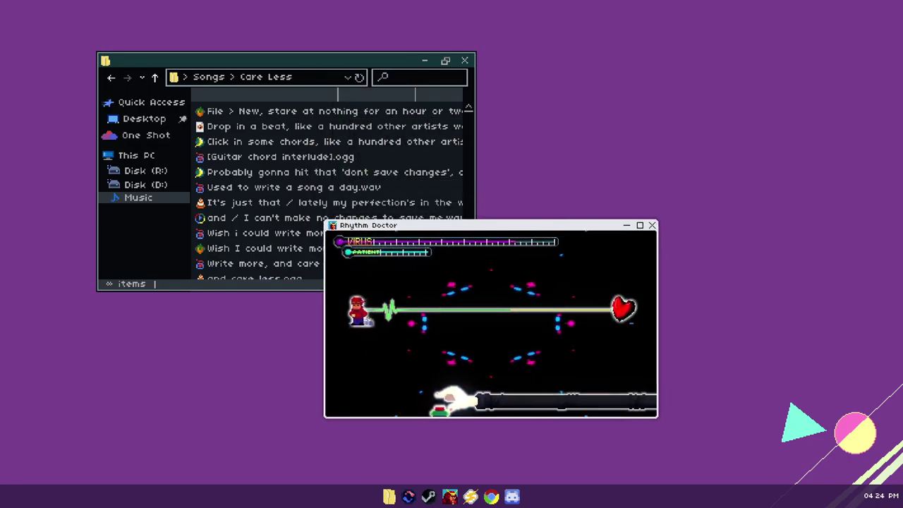
key(space)
key(space)
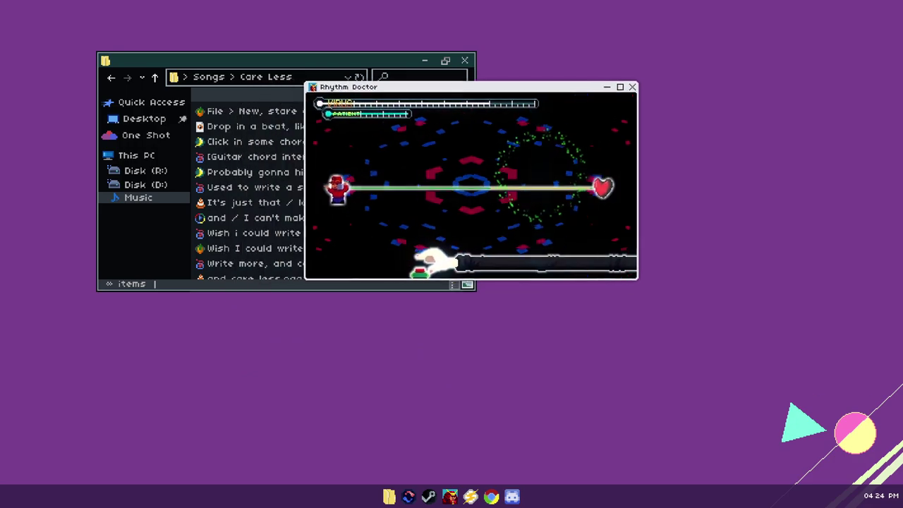
key(space)
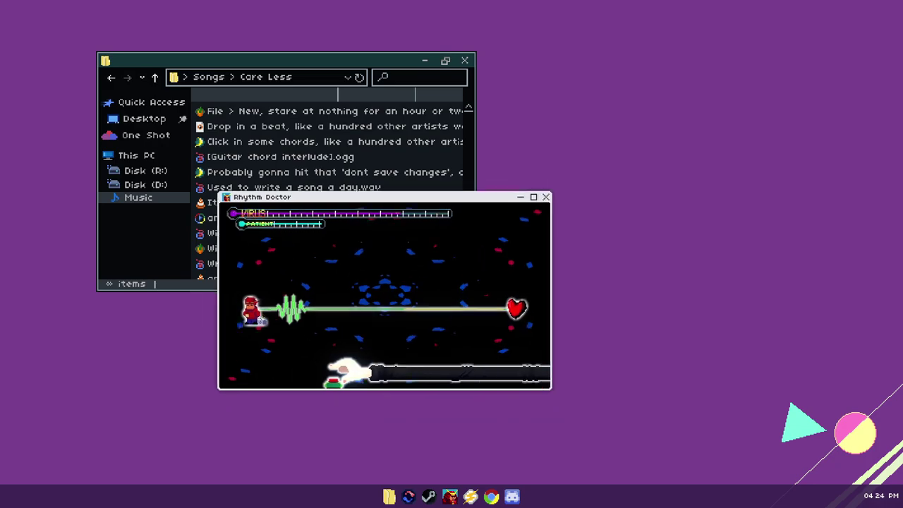
key(space)
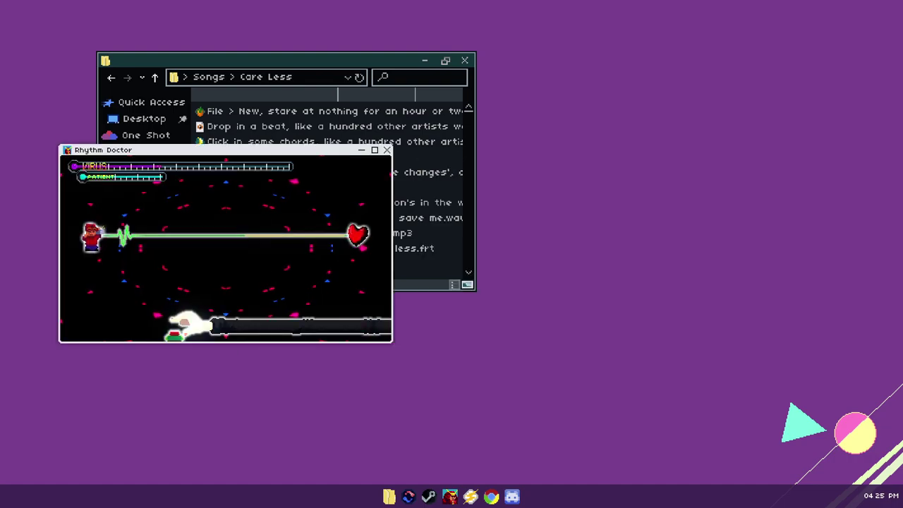
key(space)
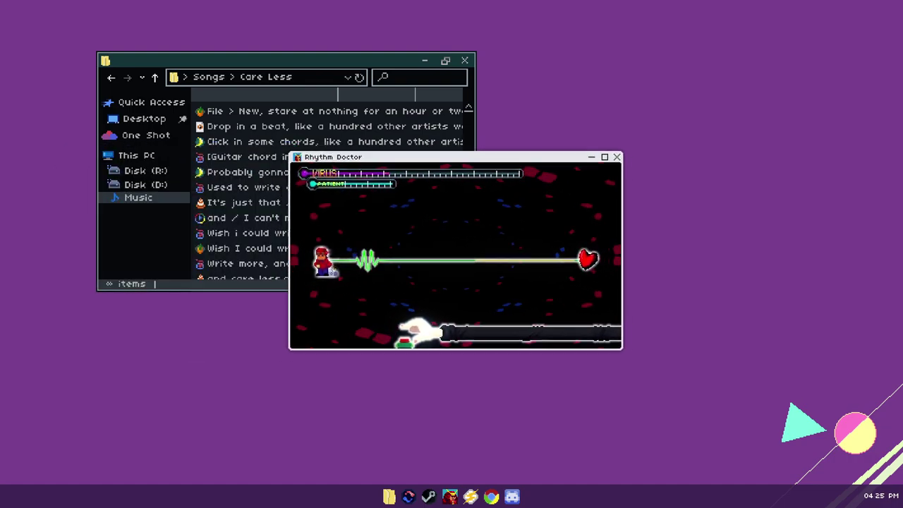
key(space)
key(space)
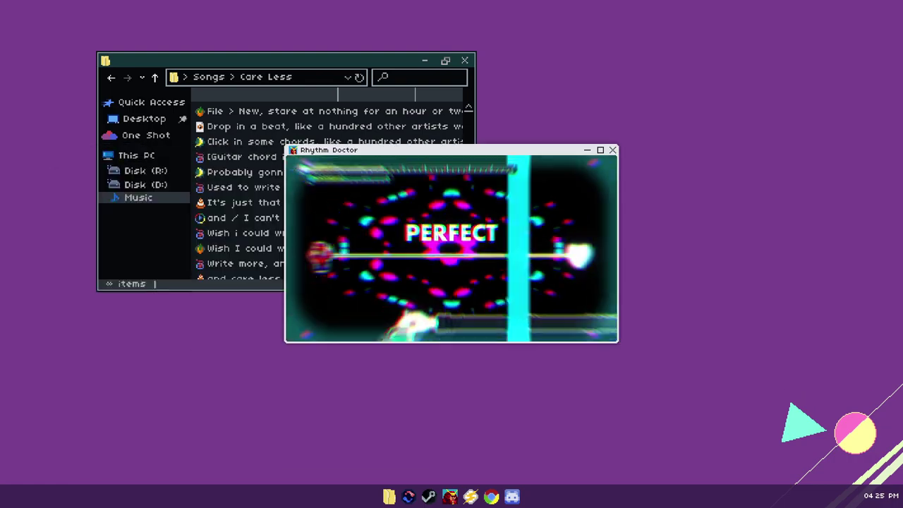
key(space)
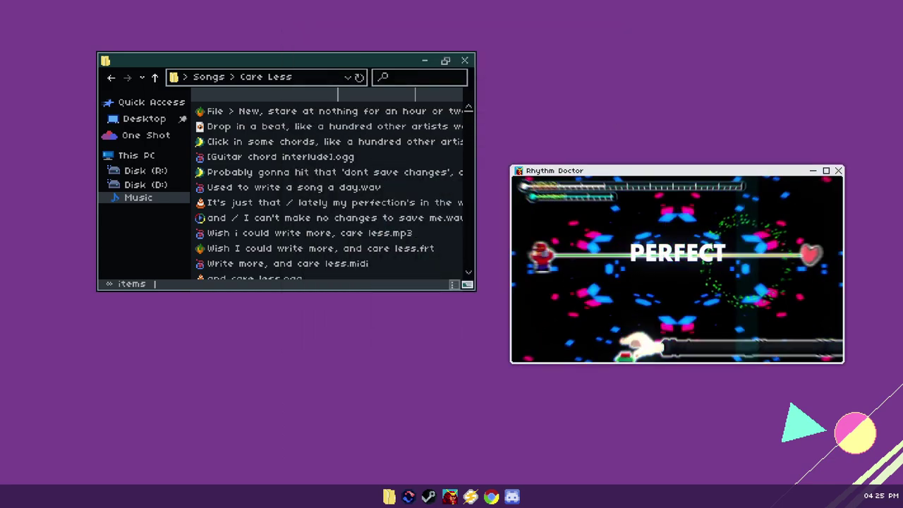
key(space)
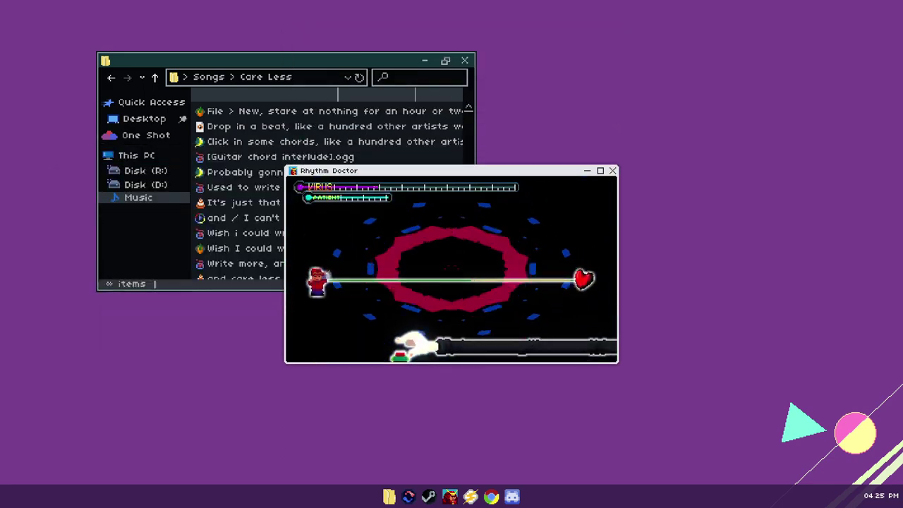
key(space)
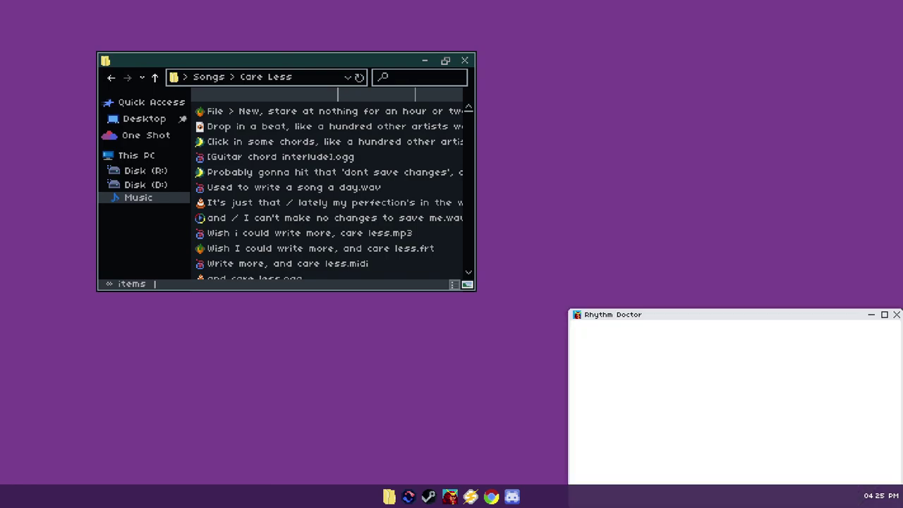
key(space)
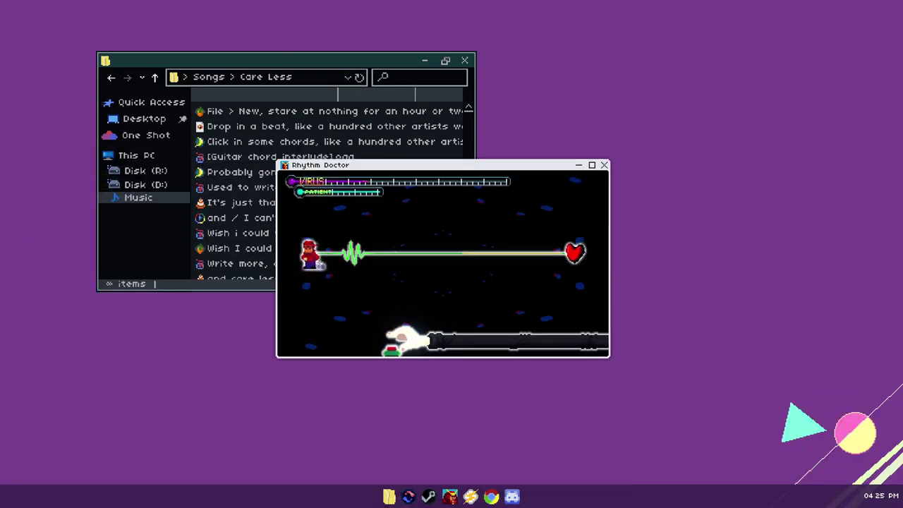
key(space)
key(space)
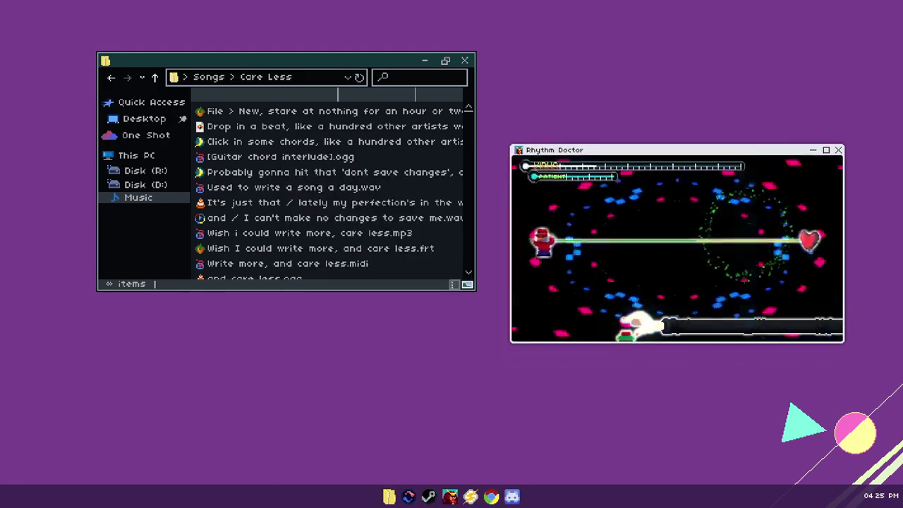
key(space)
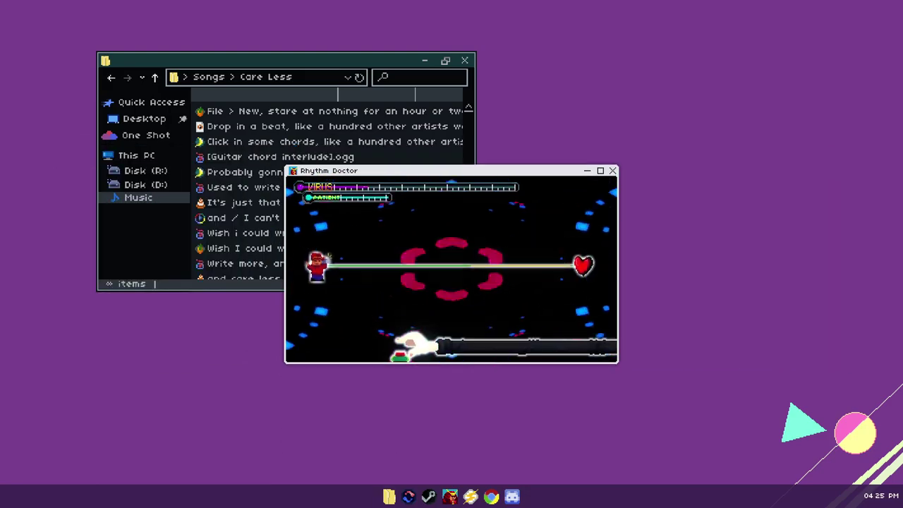
key(space)
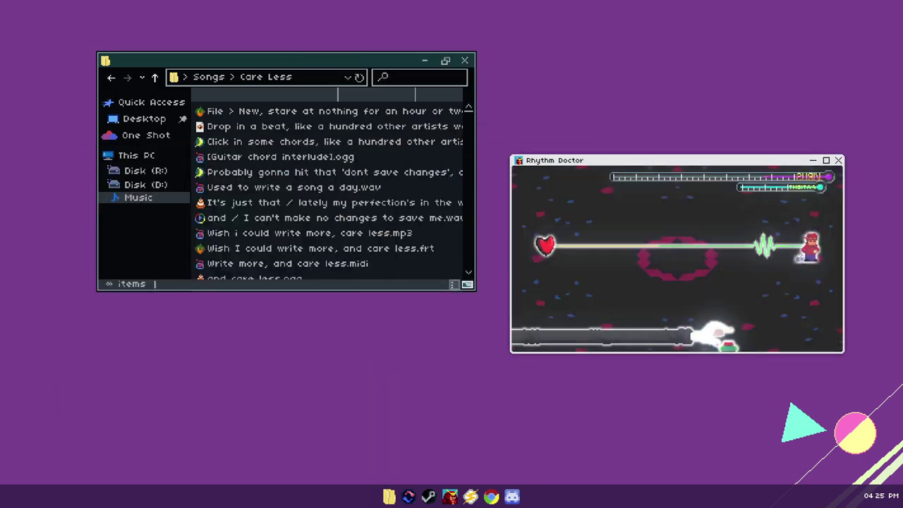
key(space)
key(space)
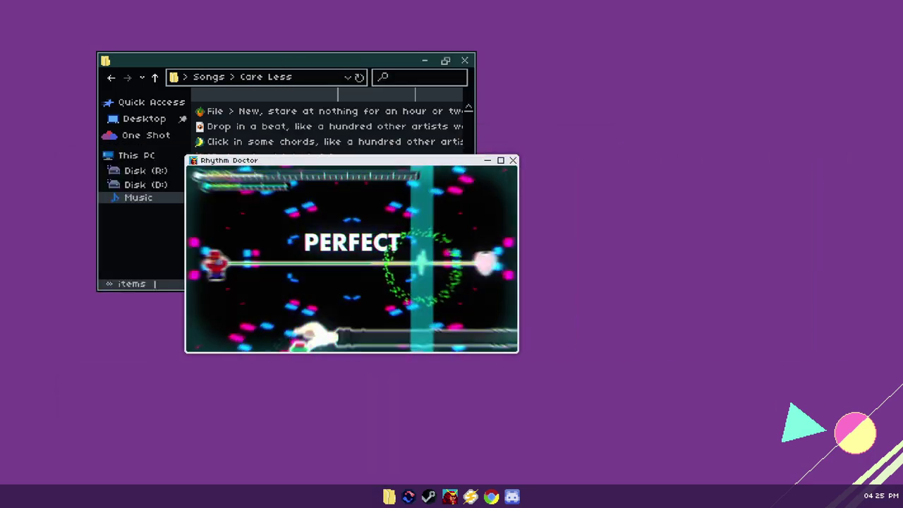